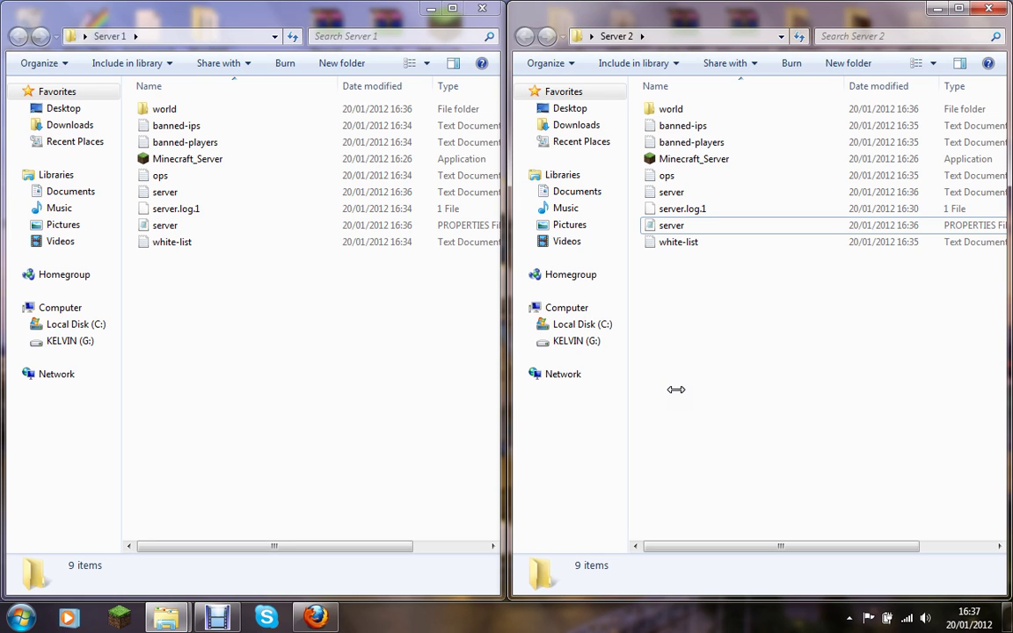
- Launch Server 1's Minecraft_Server, let it load its world on port 25565, and reposition its window
left_click(423, 369)
left_click(698, 341)
left_click(439, 367)
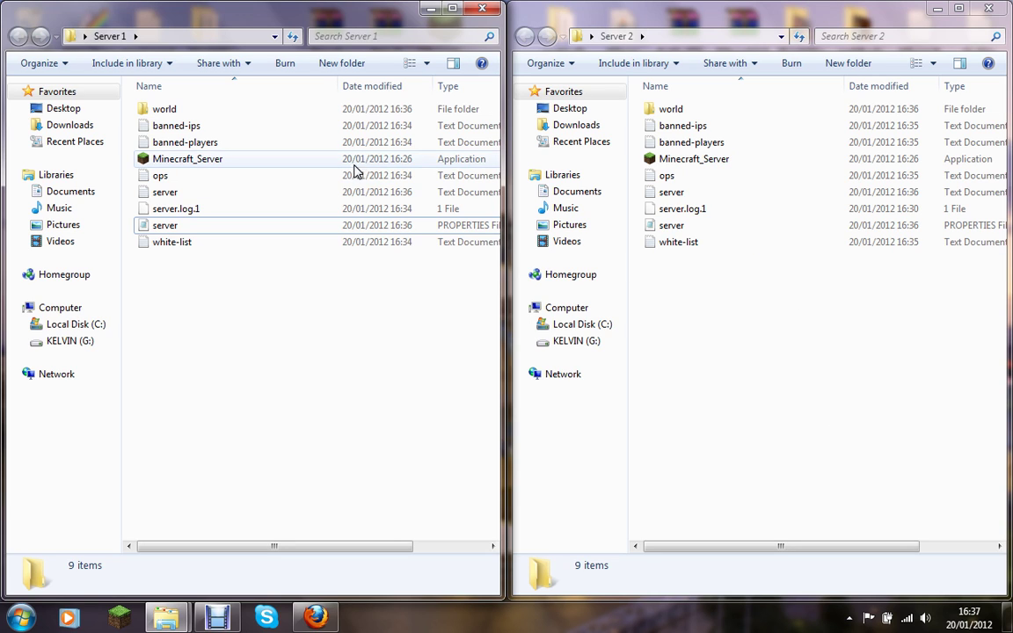
left_click(450, 167)
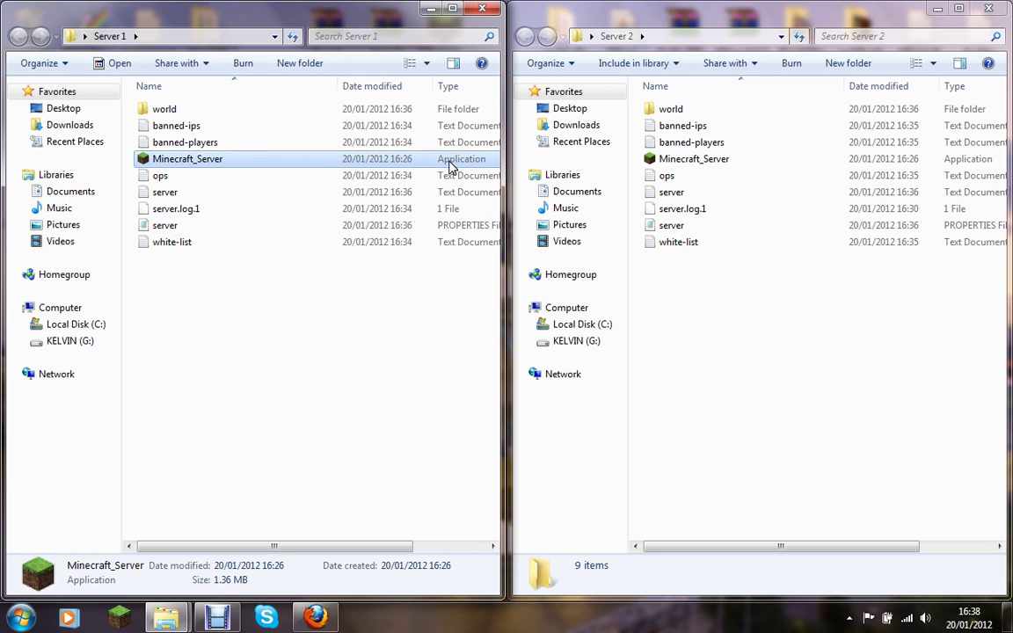
double_click(450, 167)
left_click(403, 312)
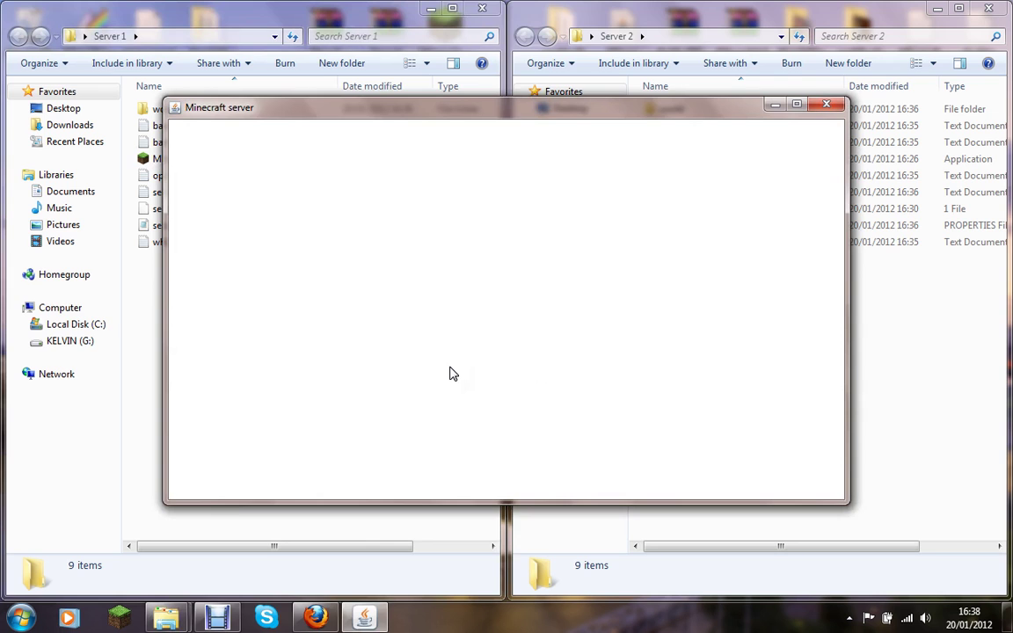
left_click_drag(728, 118, 99, 143)
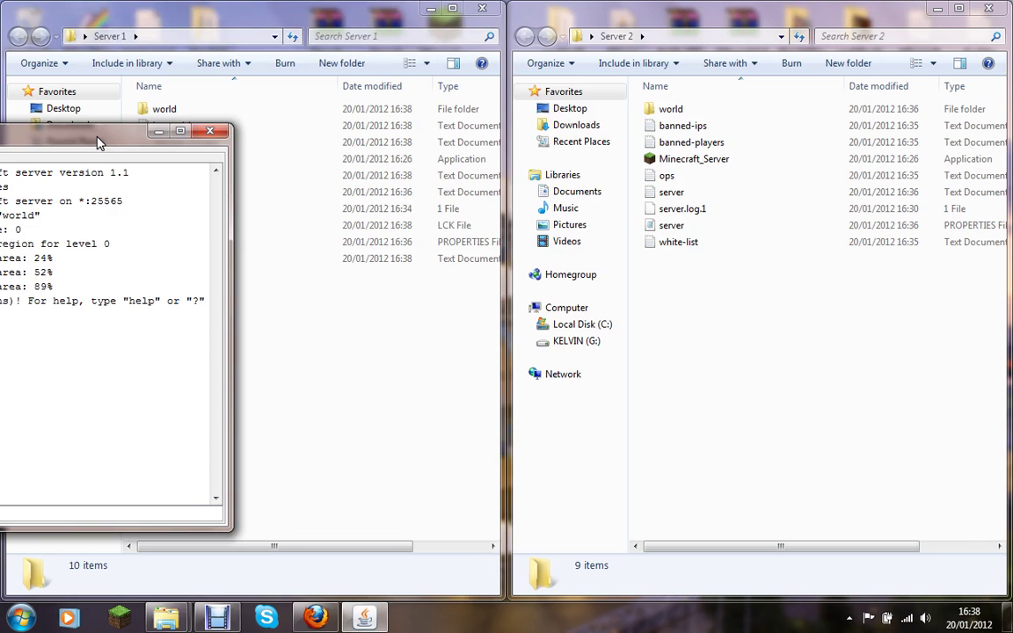
- Dock the running Server 1 server window on the left half of the screen
left_click_drag(99, 144, 0, 167)
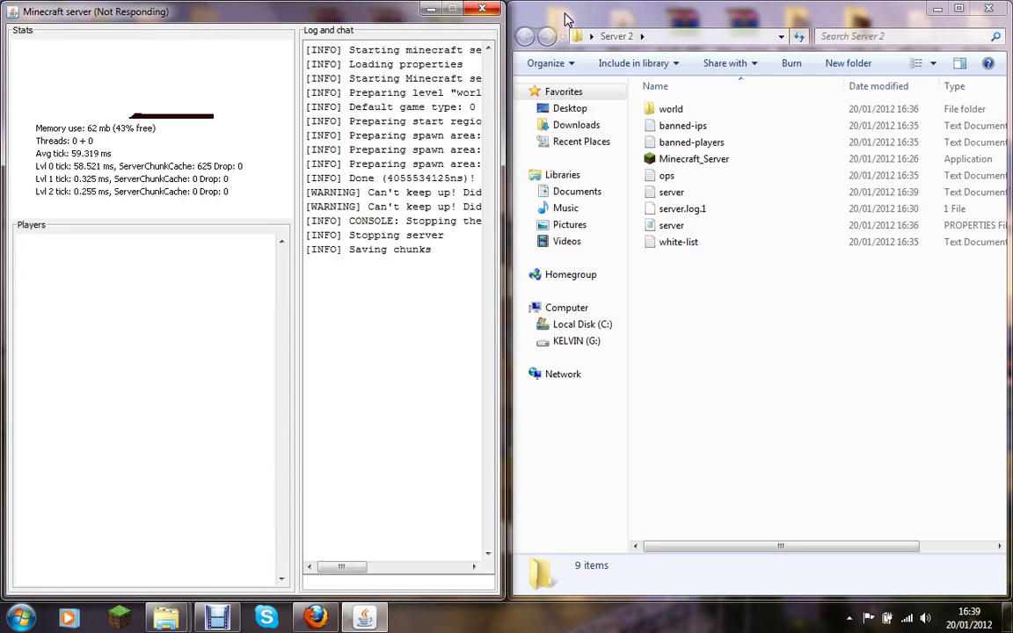
- Edit Server 1's server.properties in Notepad++ so server-port reads 25561, and save it
left_click(339, 249)
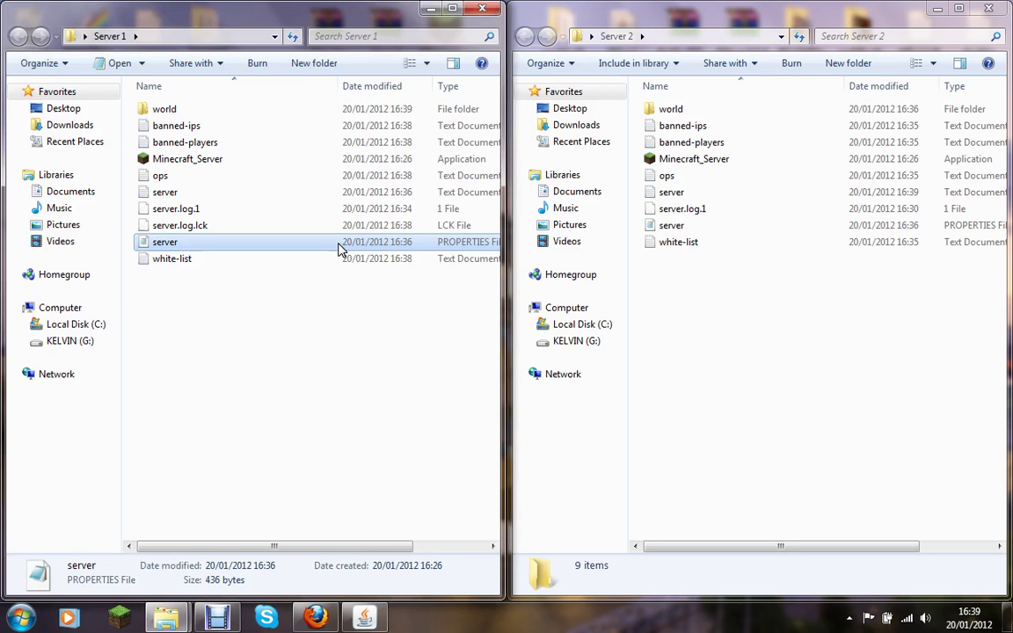
right_click(339, 250)
left_click(417, 355)
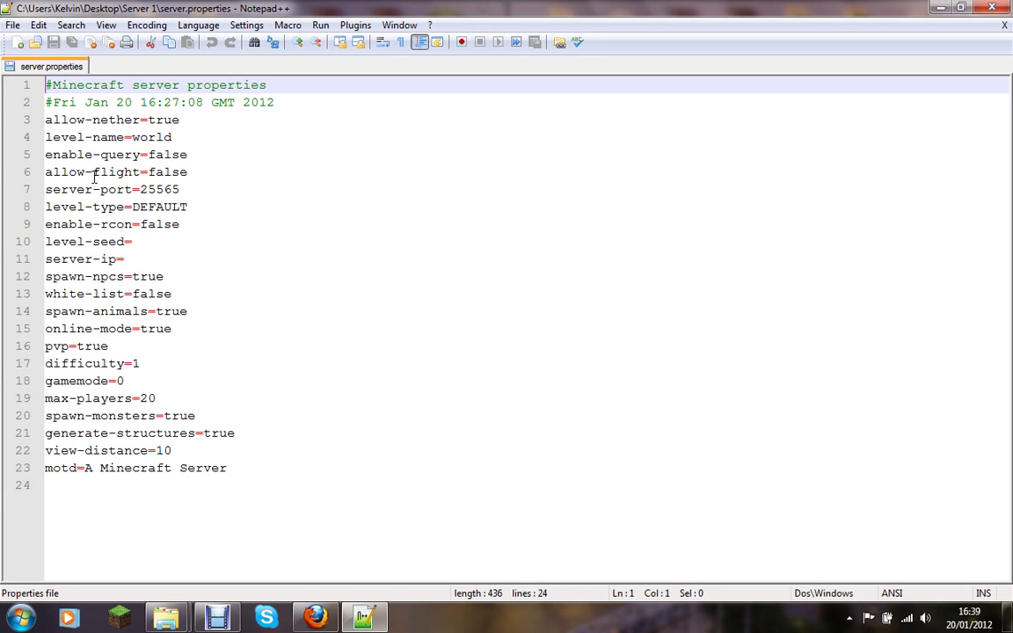
left_click(38, 189)
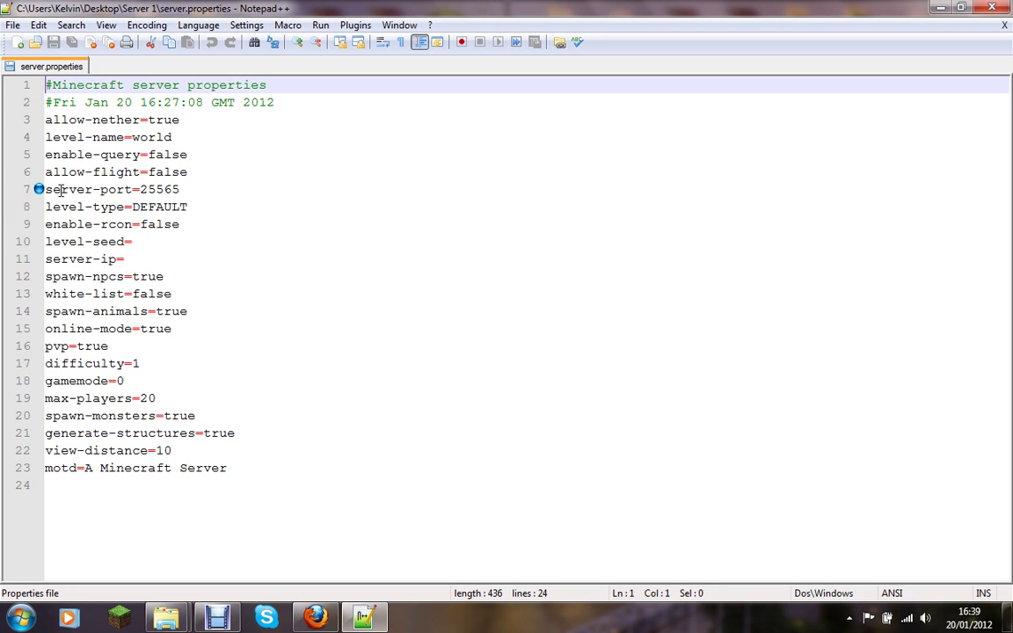
left_click_drag(140, 189, 181, 189)
triple_click(187, 189)
left_click(188, 189)
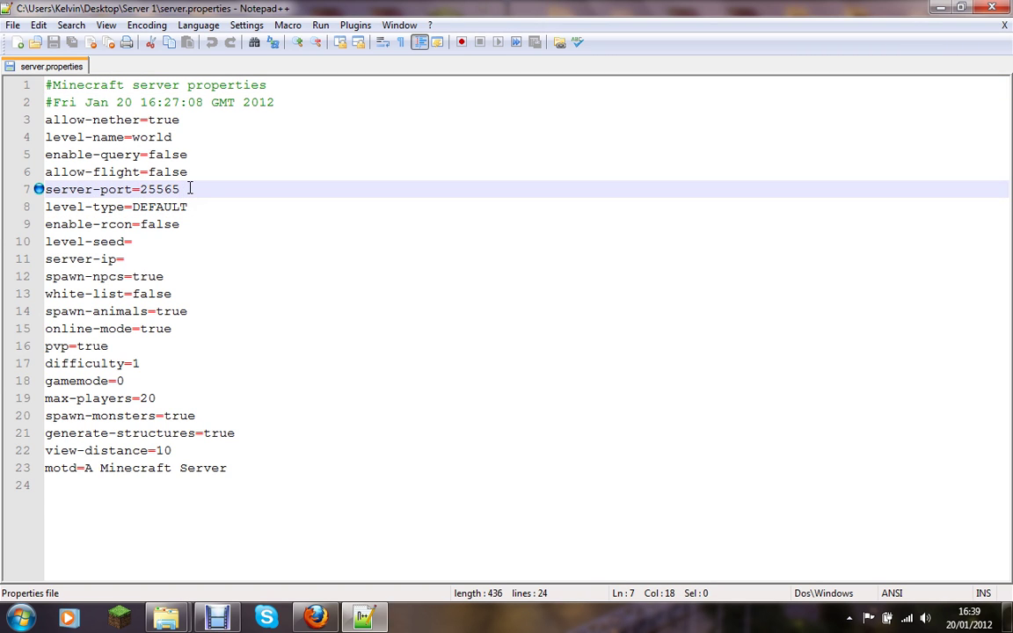
key("BackSpace")
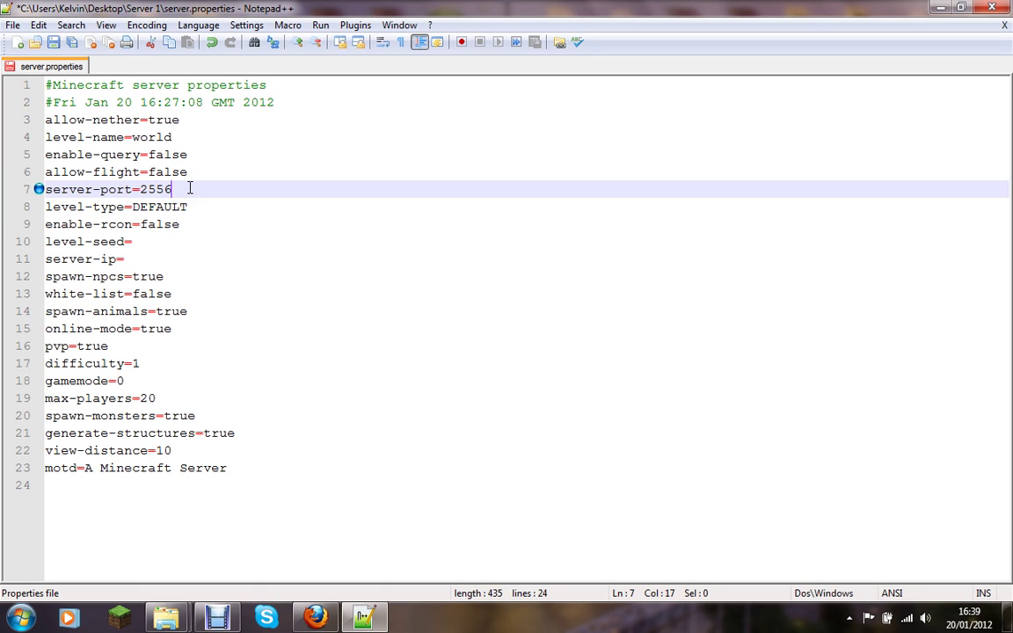
type("1")
left_click(992, 7)
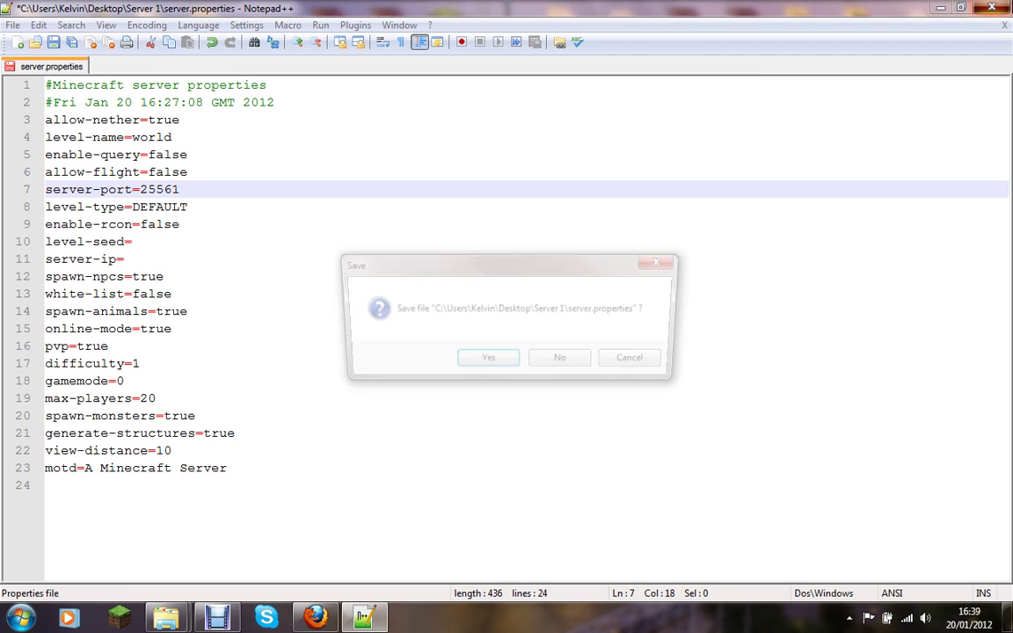
left_click(487, 363)
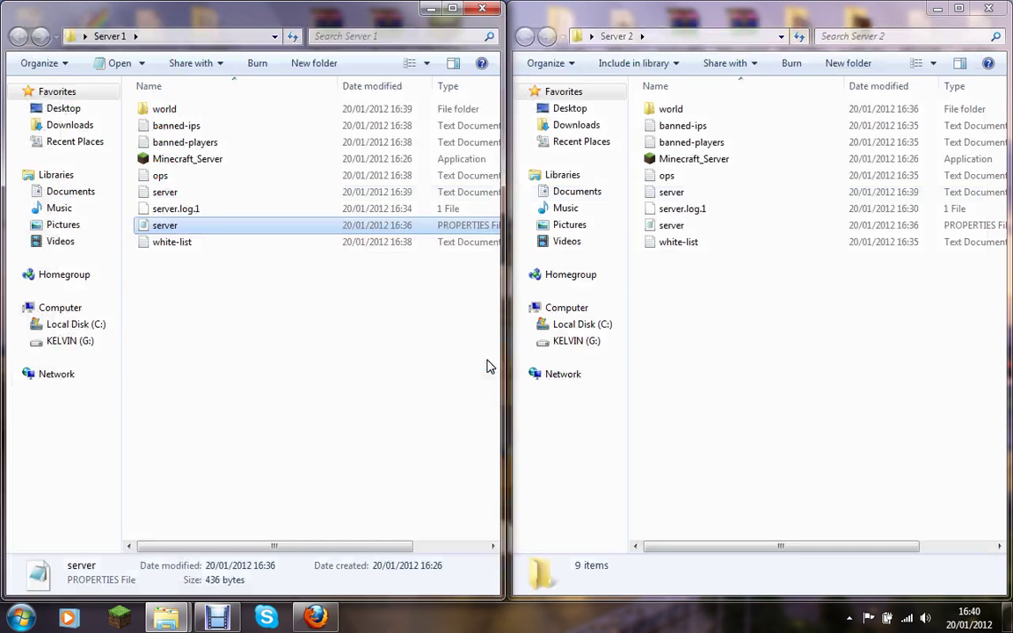
- Change Server 2's server.properties port from 25565 to 25562 in Notepad++ and save it
double_click(674, 228)
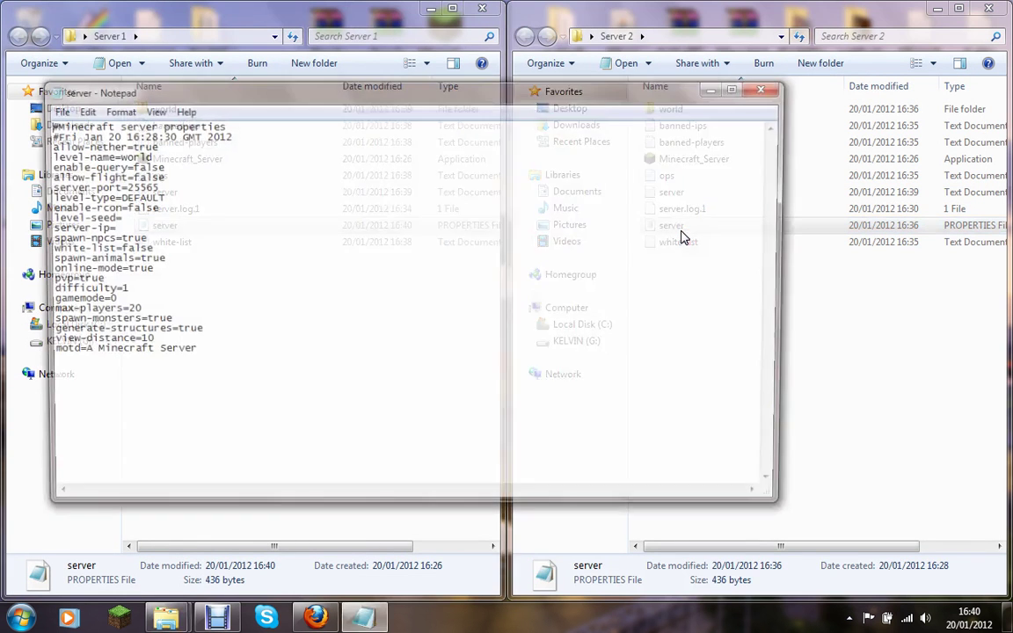
left_click(770, 87)
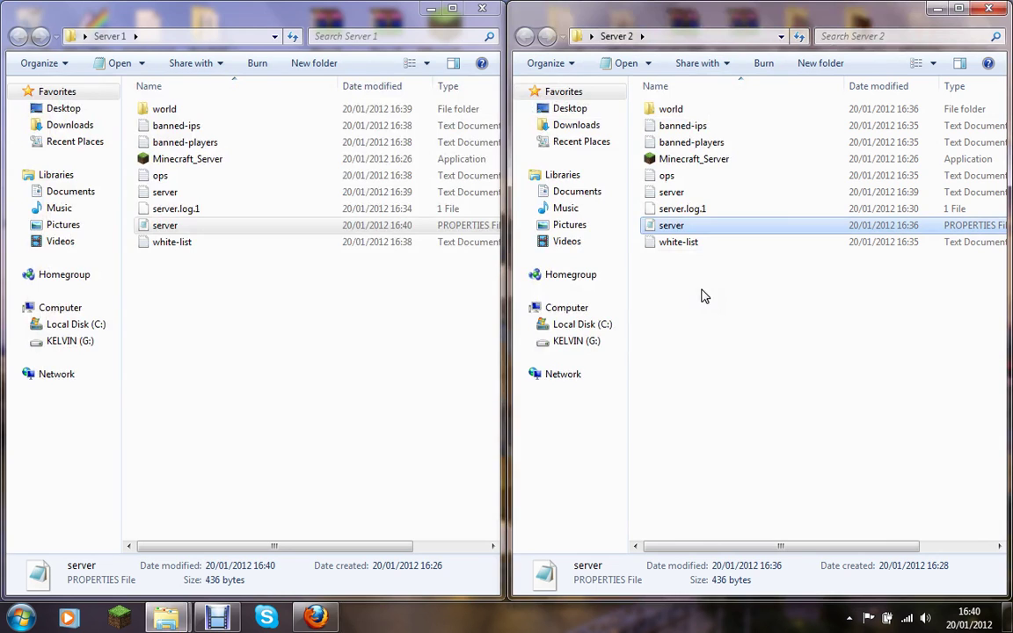
right_click(695, 230)
left_click(728, 419)
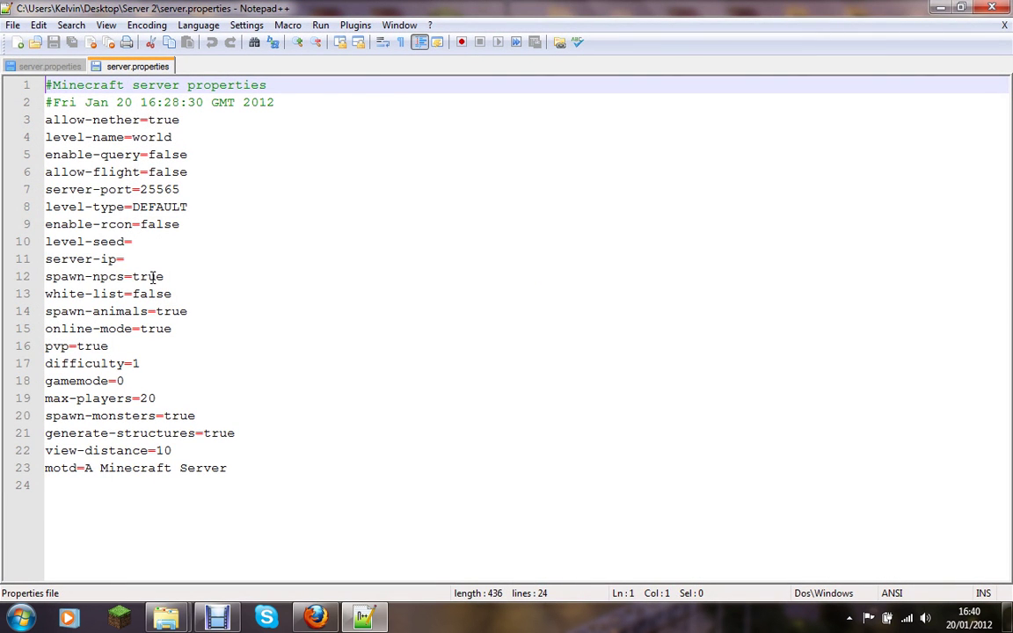
left_click(182, 189)
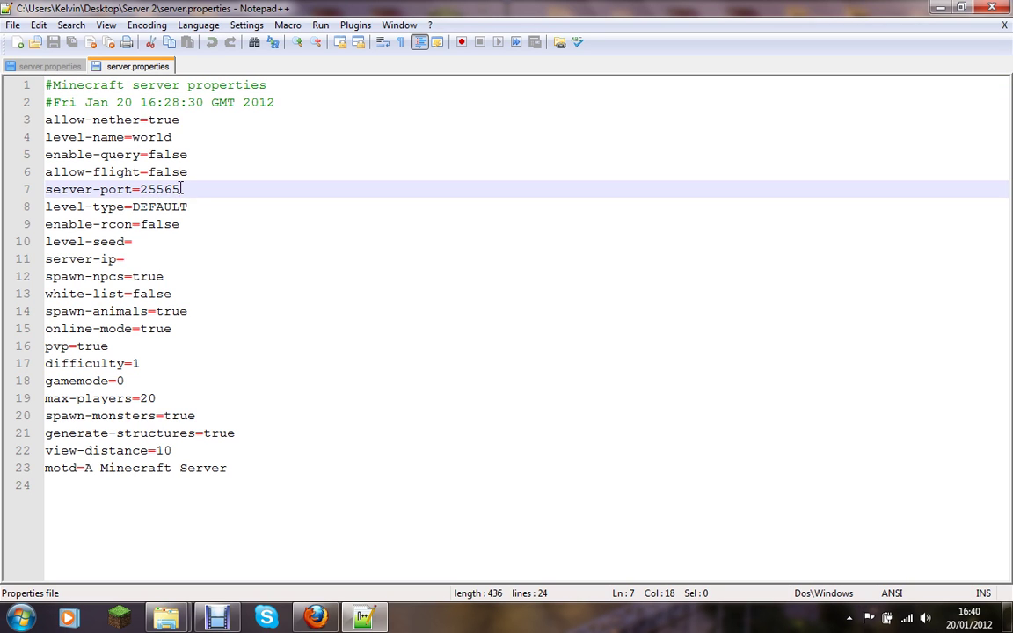
key("BackSpace")
type("2")
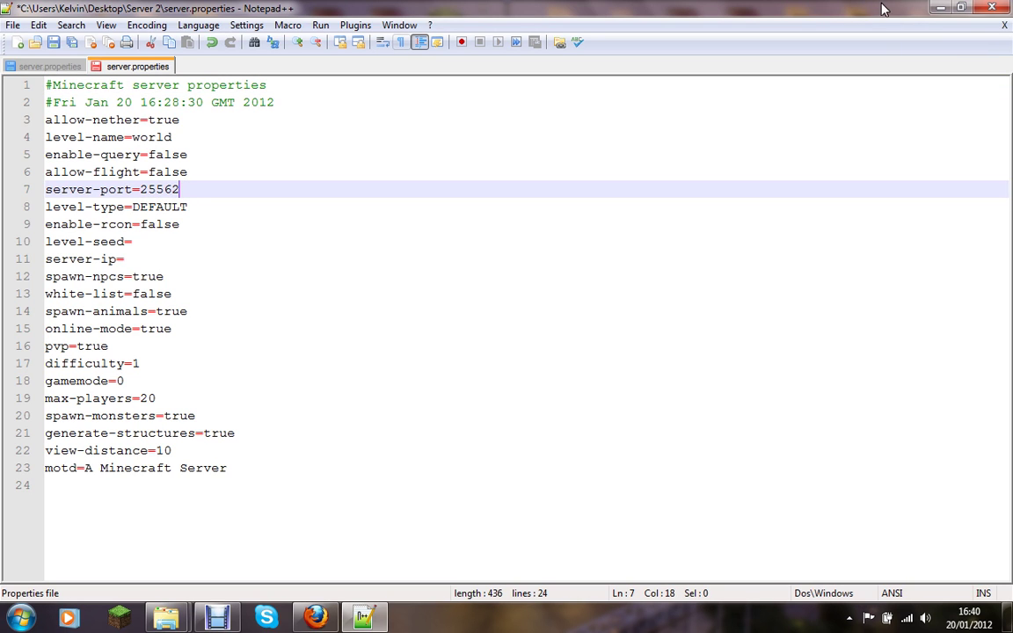
key("ctrl+w")
left_click(479, 360)
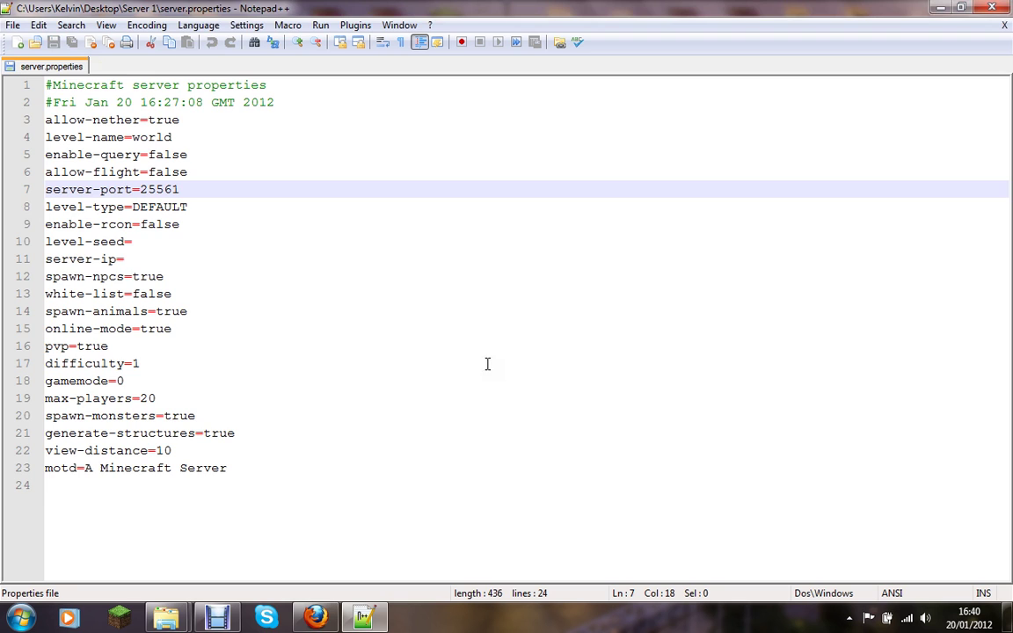
- Close the remaining documents and exit Notepad++
key("ctrl+s")
left_click(1004, 25)
left_click(992, 7)
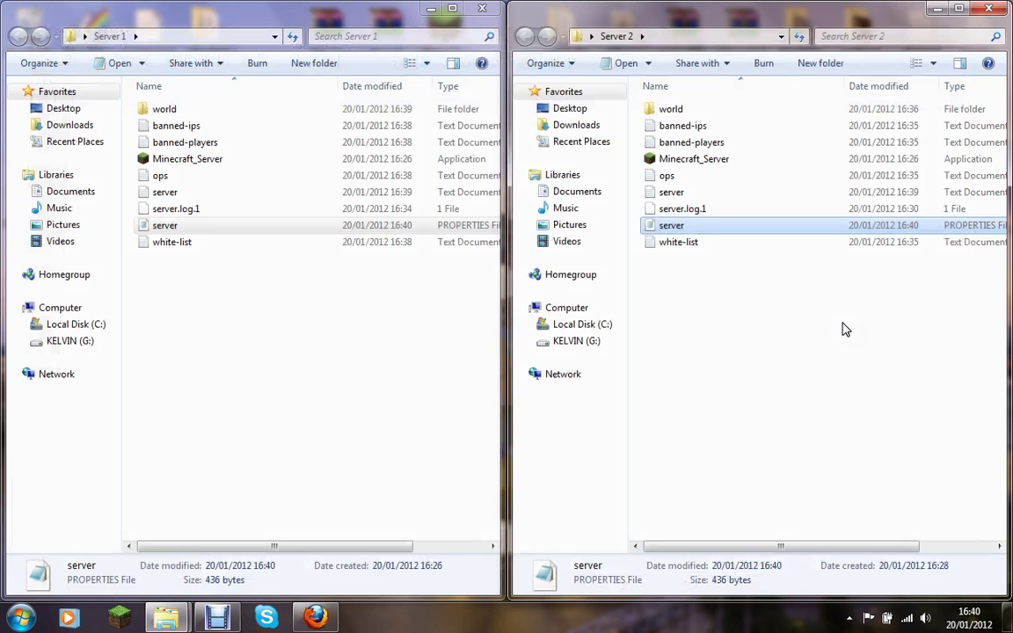
- Relaunch Server 1 docked on the left, and launch Server 2 snapped to the right half
left_click(787, 358)
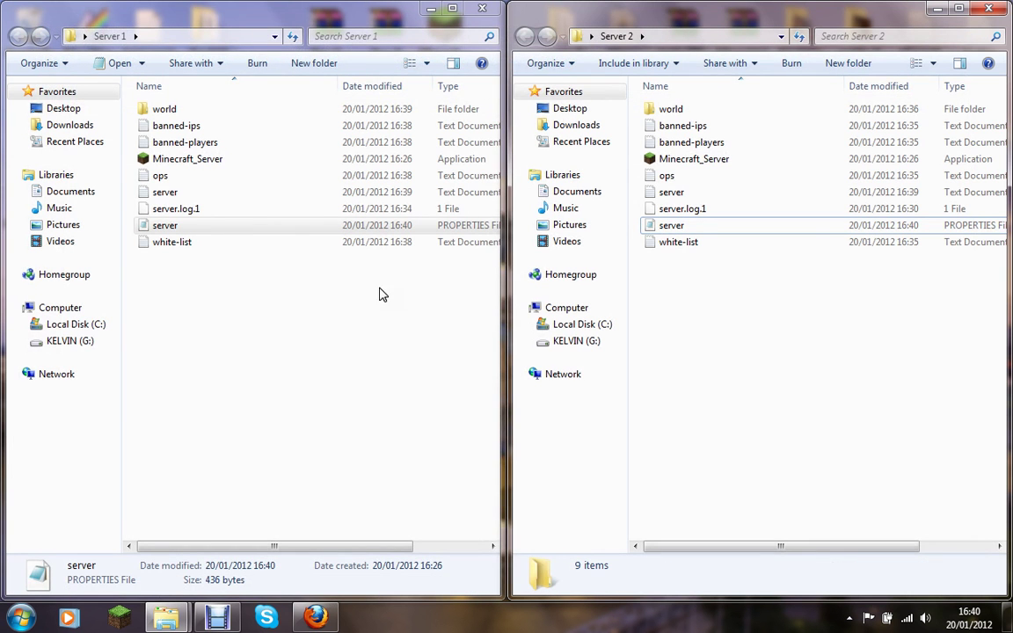
double_click(310, 165)
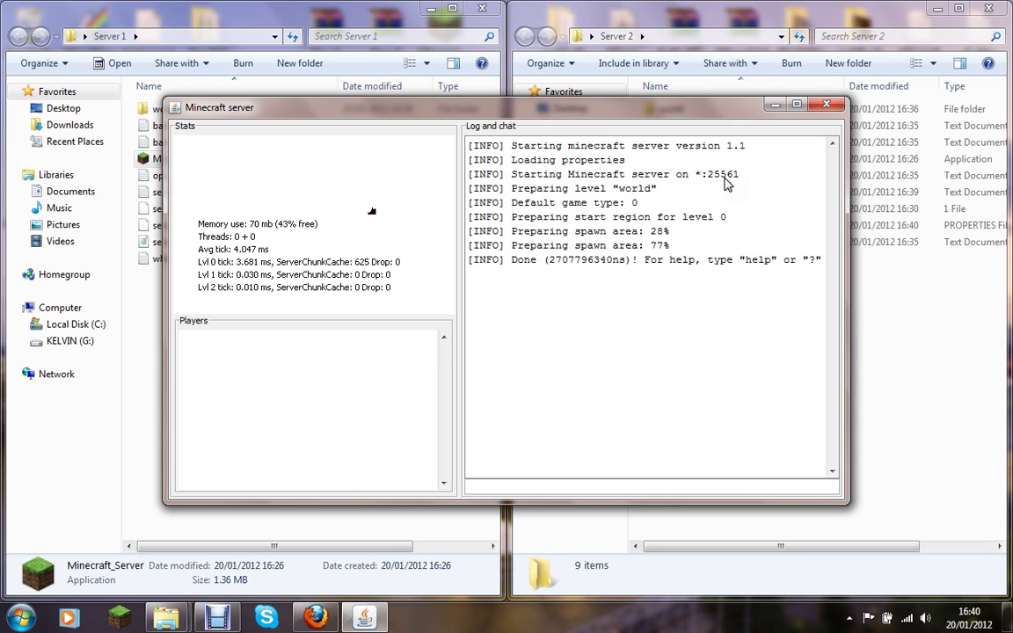
left_click_drag(605, 112, 219, 4)
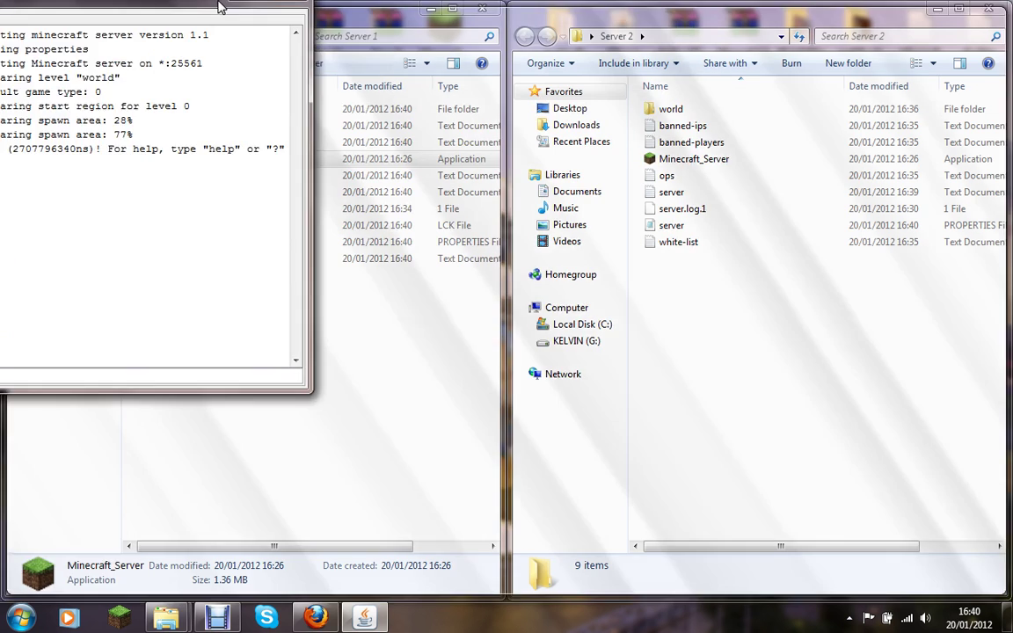
left_click_drag(626, 19, 0, 5)
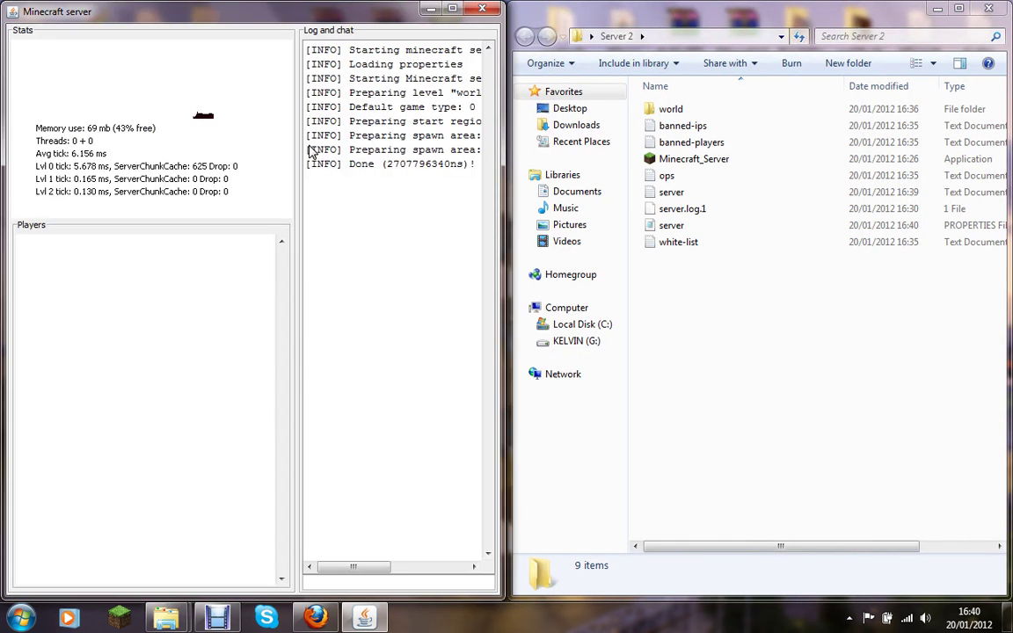
double_click(708, 163)
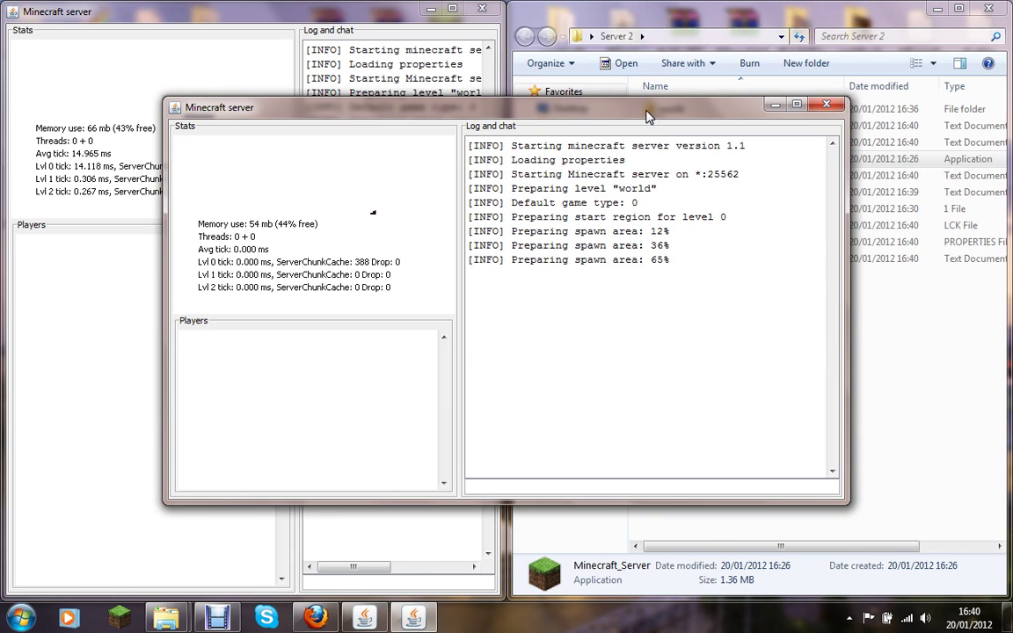
key("super+Right")
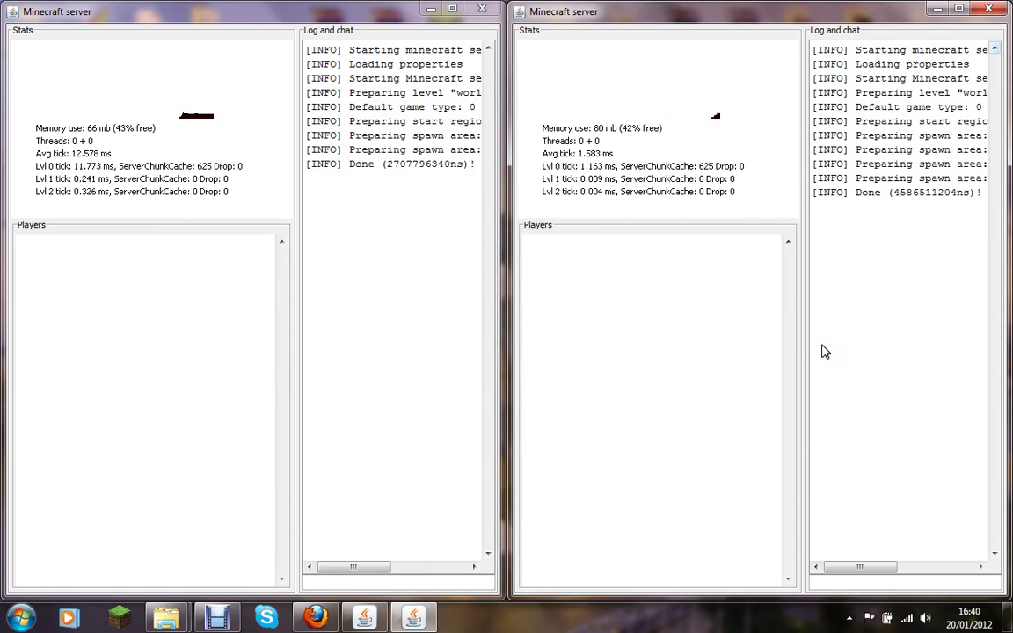
- Check both server logs to confirm they run on ports 25561 and 25562
left_click(844, 577)
left_click_drag(844, 567, 903, 570)
left_click_drag(353, 568, 418, 577)
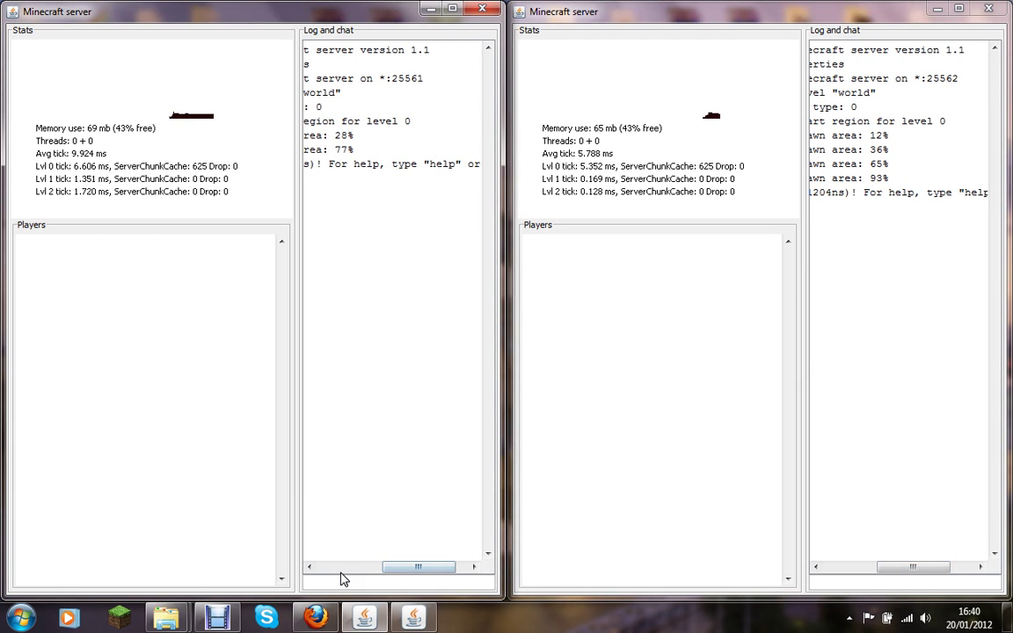
- Open a new Firefox window and go to whatismyip.org
right_click(313, 615)
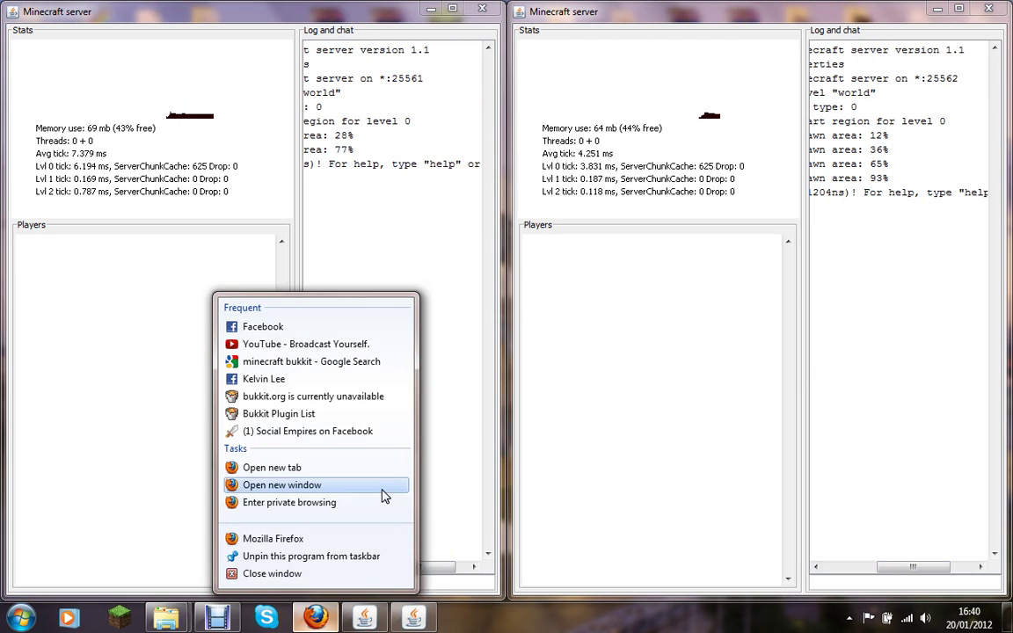
left_click(384, 495)
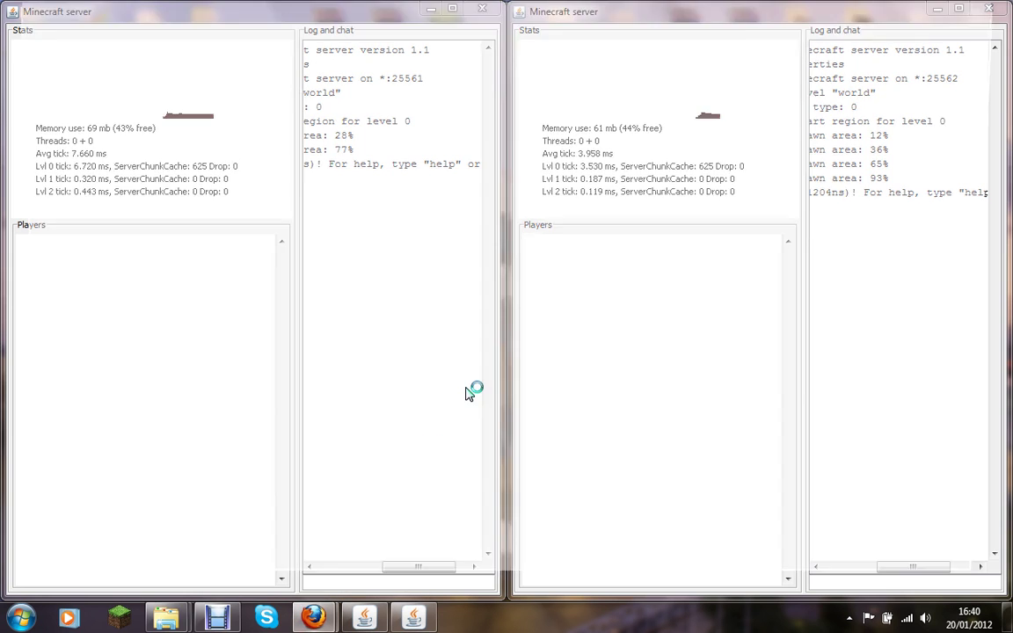
left_click(455, 32)
type("w")
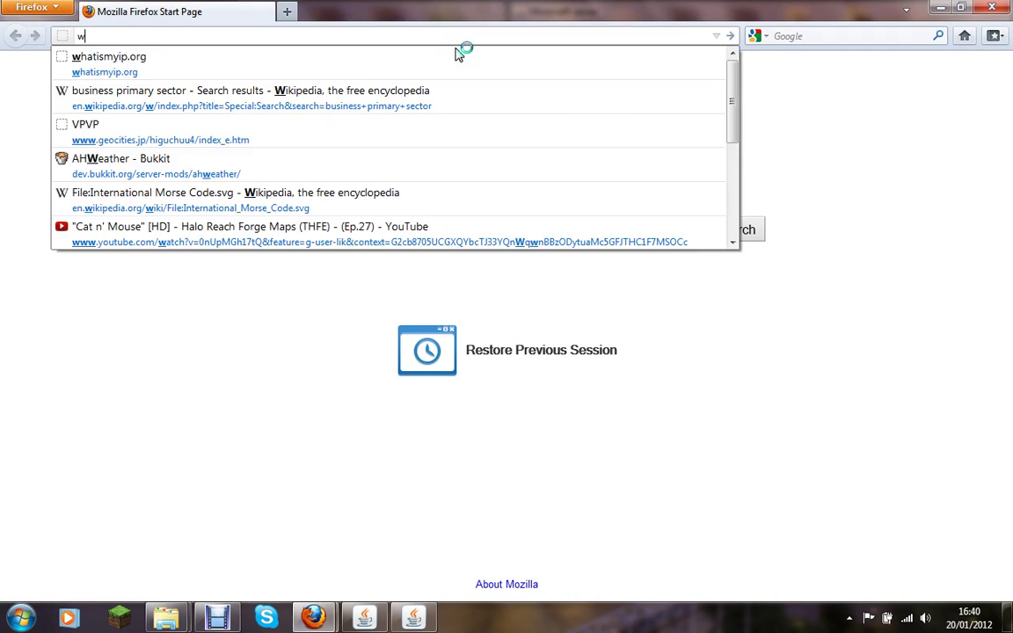
left_click(459, 56)
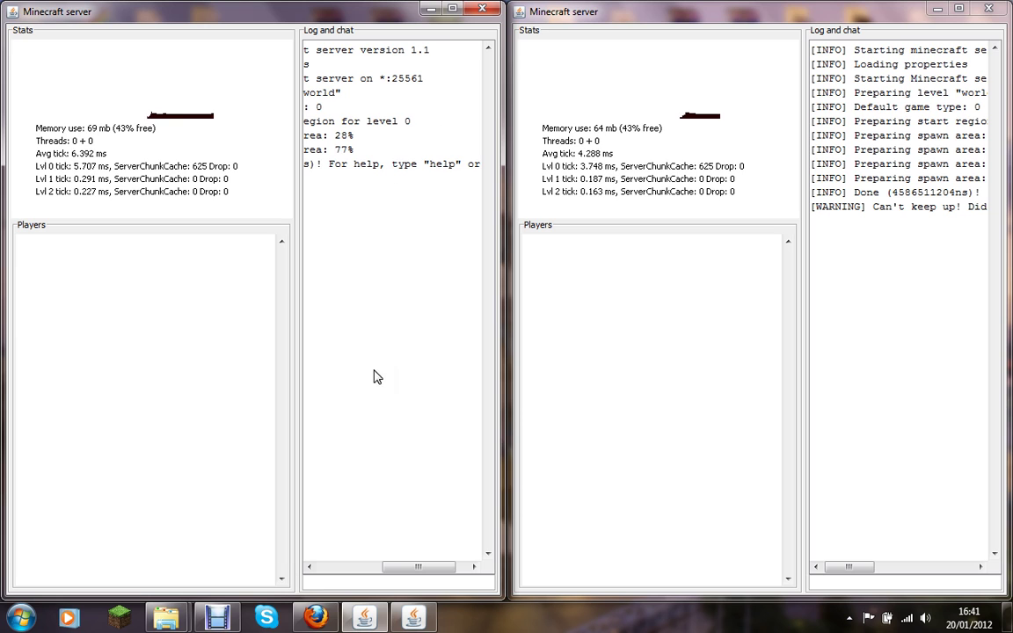
- Stop both Minecraft servers with the stop command
left_click(375, 583)
type("stop")
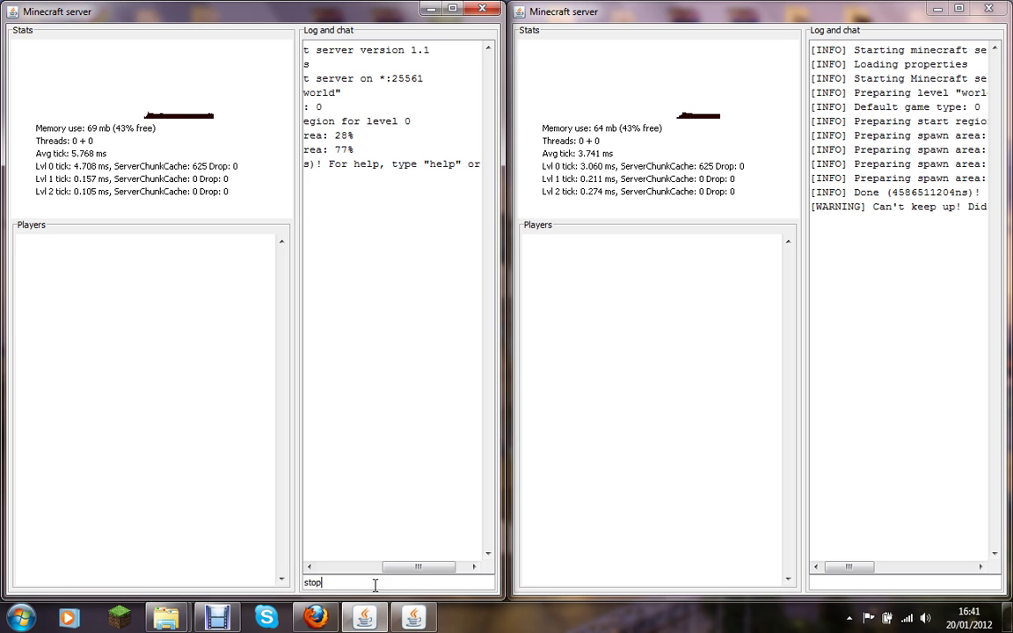
key("Return")
left_click(882, 583)
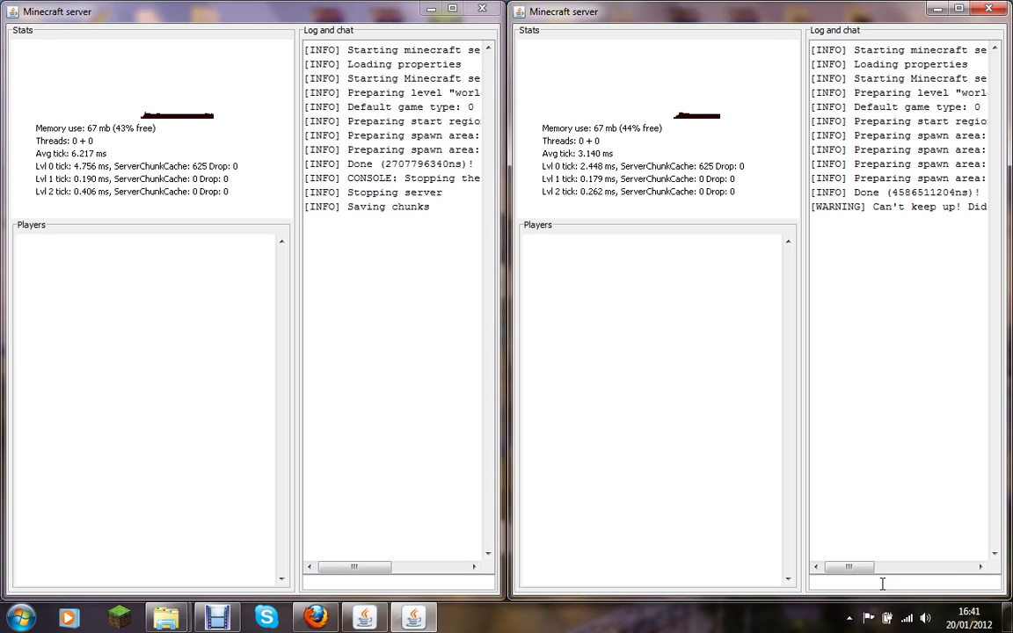
type("stop")
key("Return")
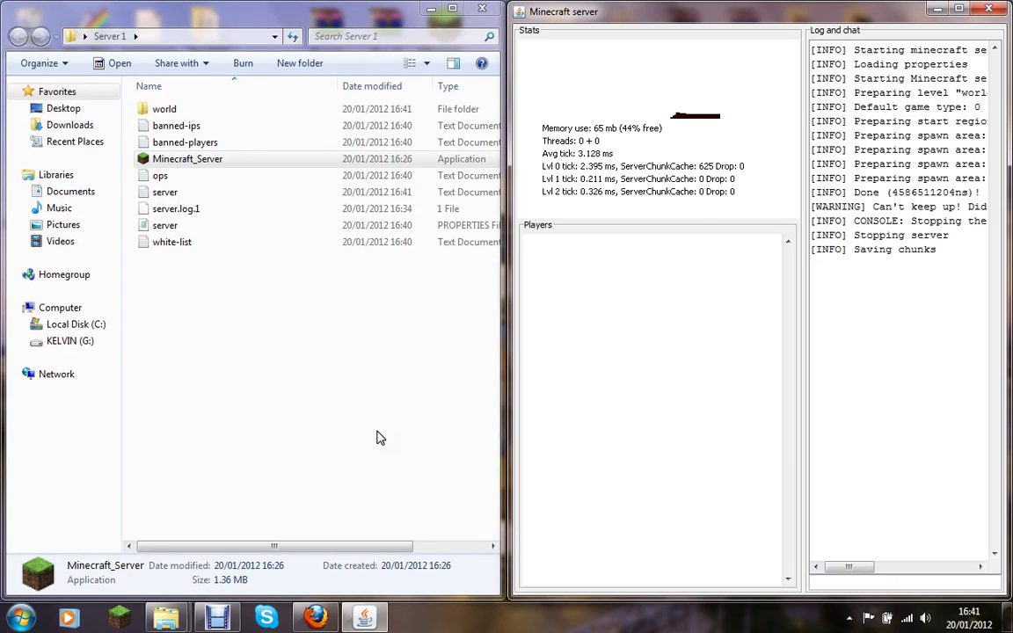
- Open Server 1's server file in Notepad++ and close the server.log document
left_click(334, 272)
left_click(355, 208)
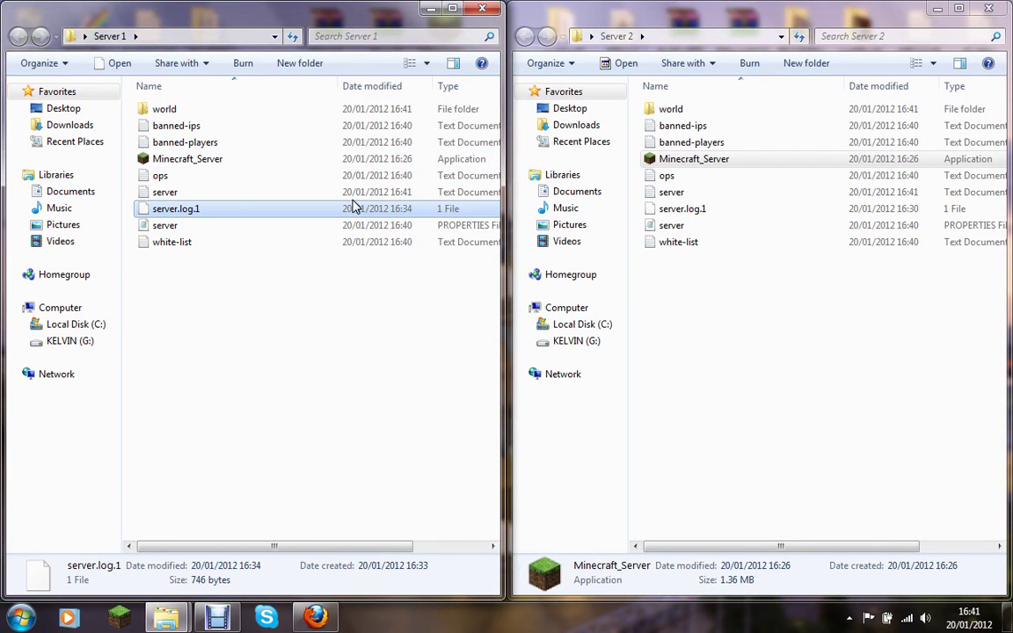
left_click(345, 193)
right_click(345, 192)
left_click(410, 298)
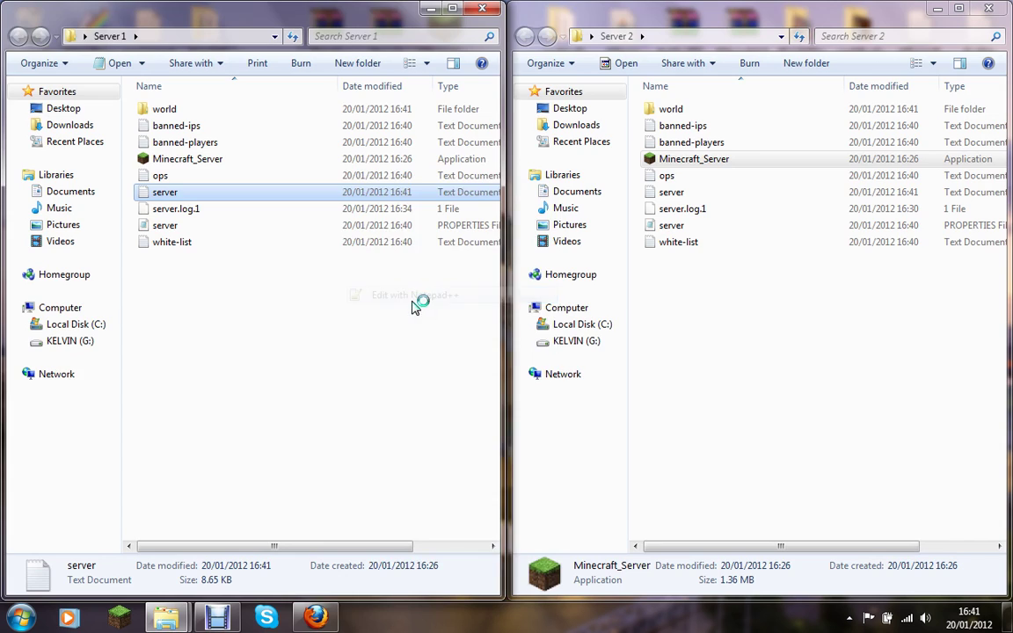
left_click(1004, 26)
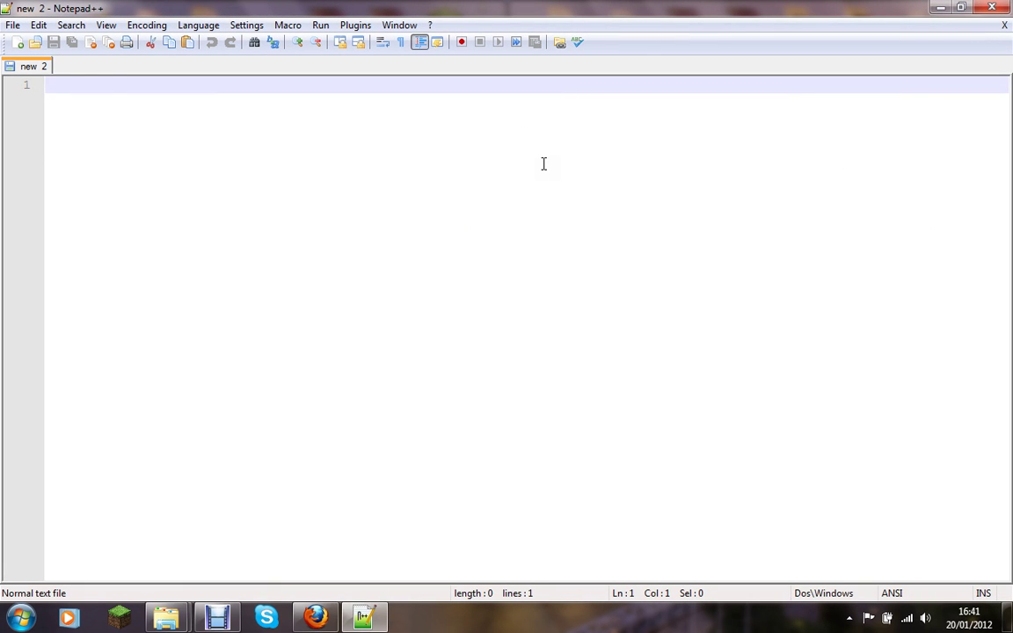
- Note the pasted public IP with :25561, and again a few lines below with :25562
type("78.148.81.248")
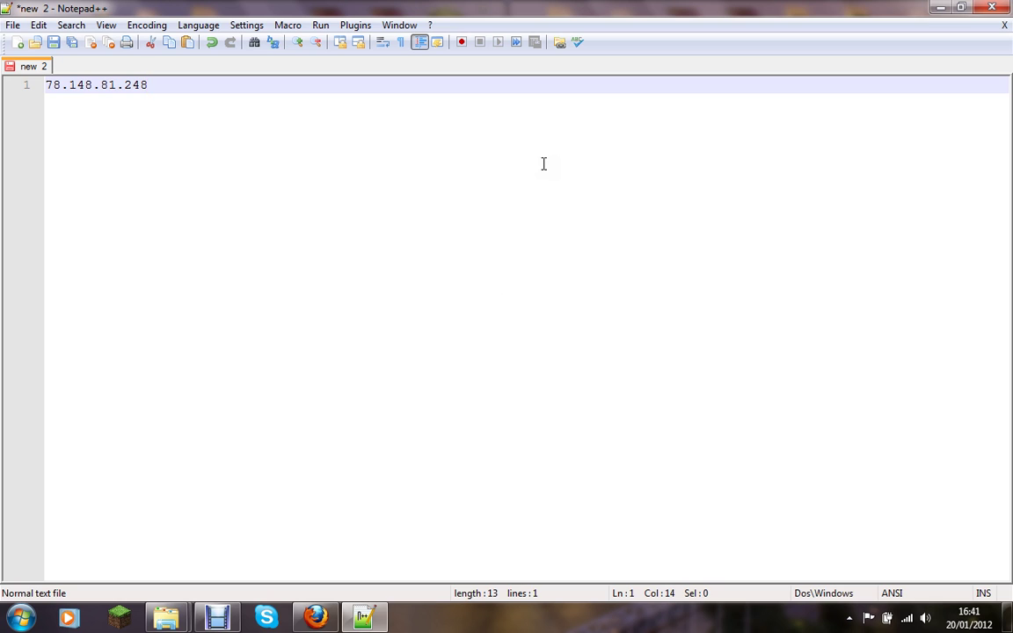
type(":25561")
key("Return")
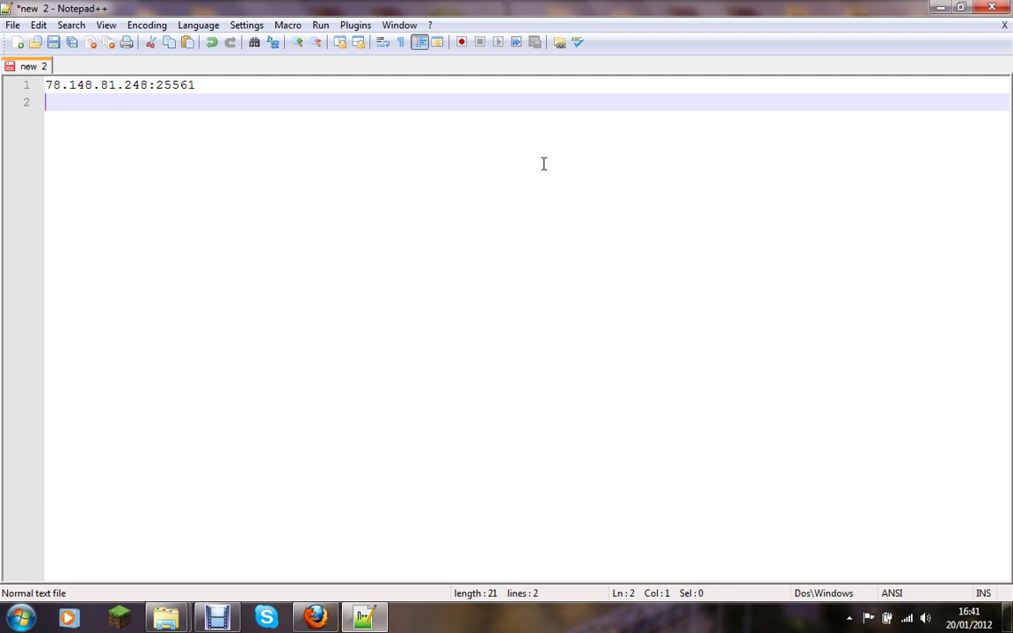
key("Return")
key("Return")
key("Return")
key("Return")
key("Return")
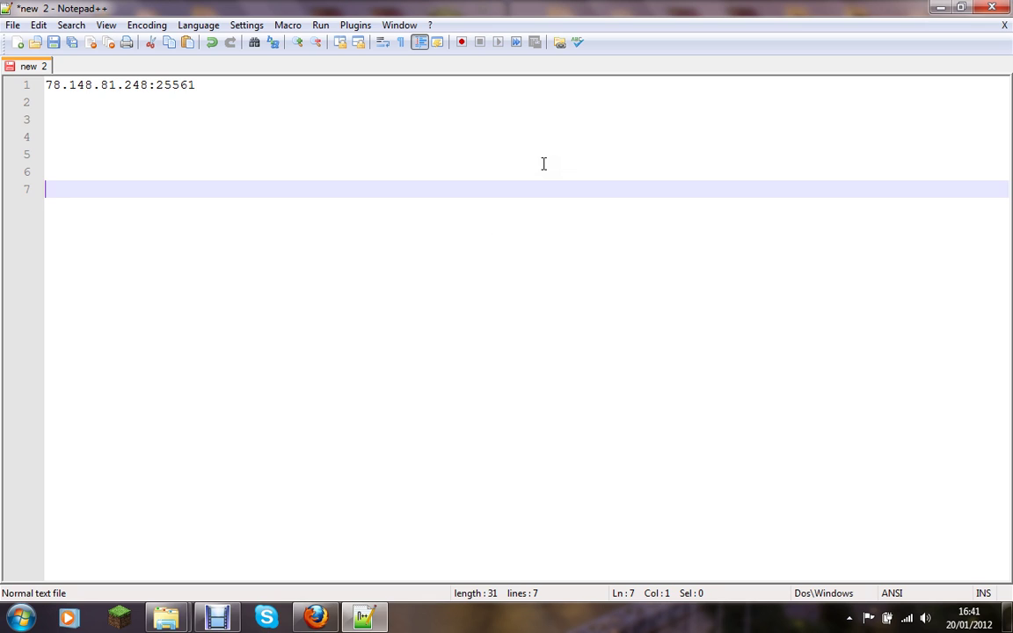
type("78.148.81.248")
type(":")
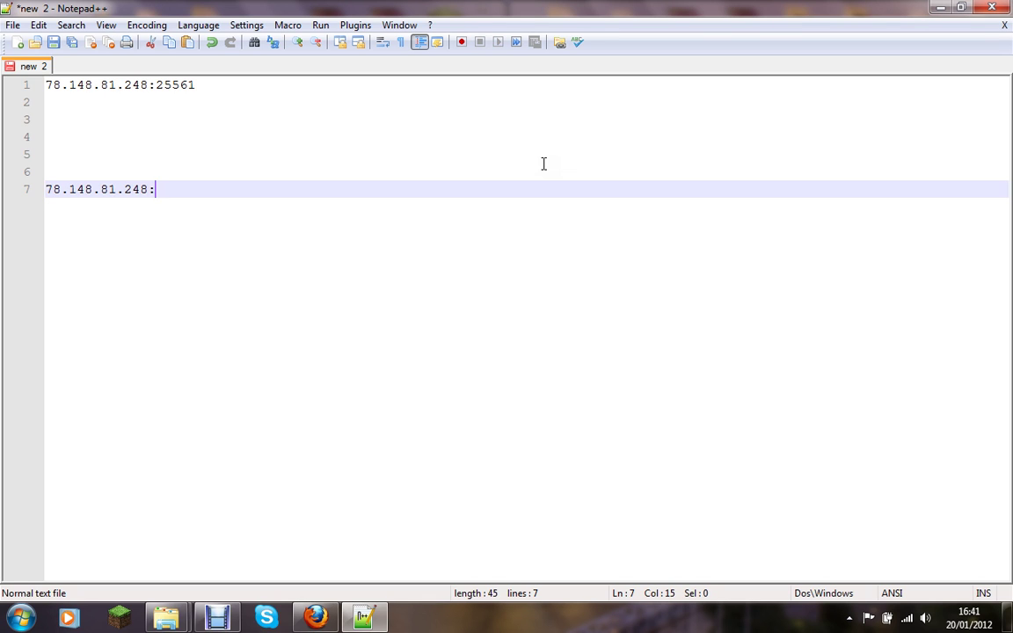
type("25562")
- Select both noted addresses and delete them, leaving the document empty
left_click_drag(196, 189, 39, 190)
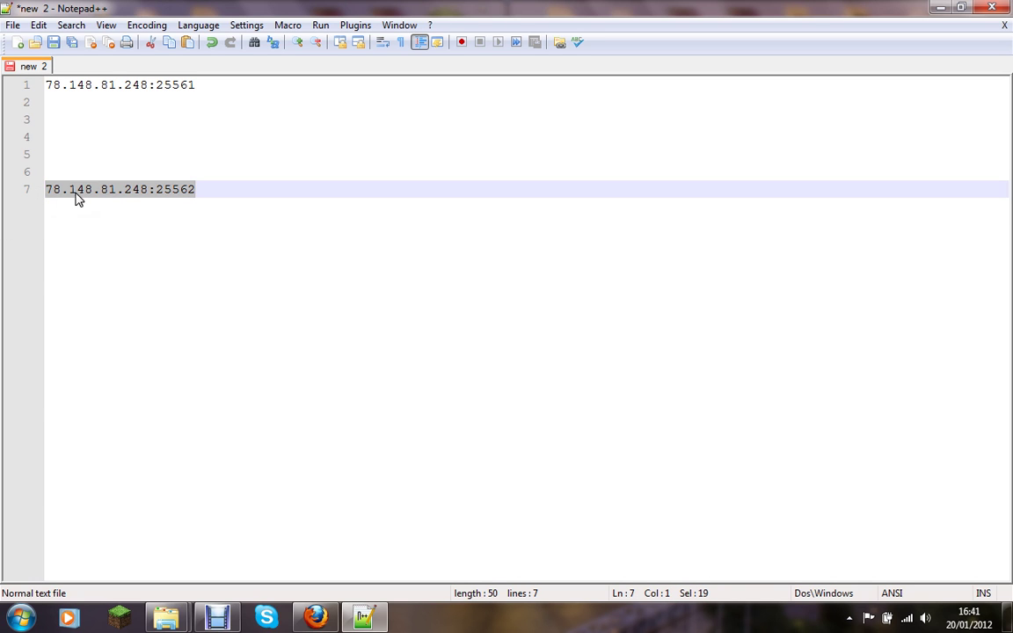
left_click(236, 190)
left_click_drag(233, 190, 44, 192)
left_click(209, 190)
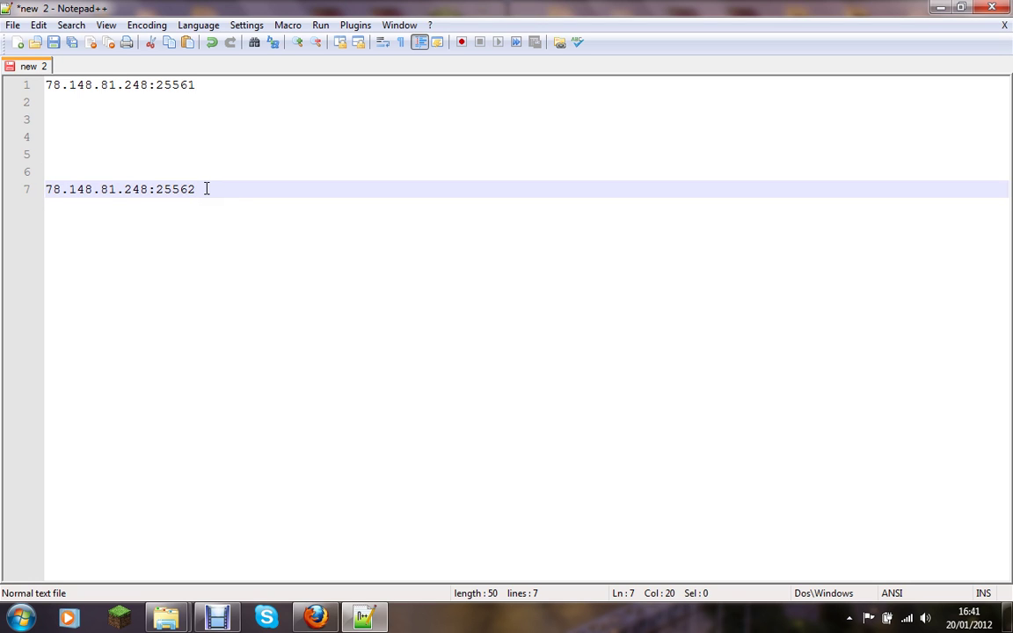
left_click_drag(156, 189, 44, 190)
left_click(242, 189)
left_click(208, 190)
double_click(190, 186)
left_click_drag(189, 187, 32, 84)
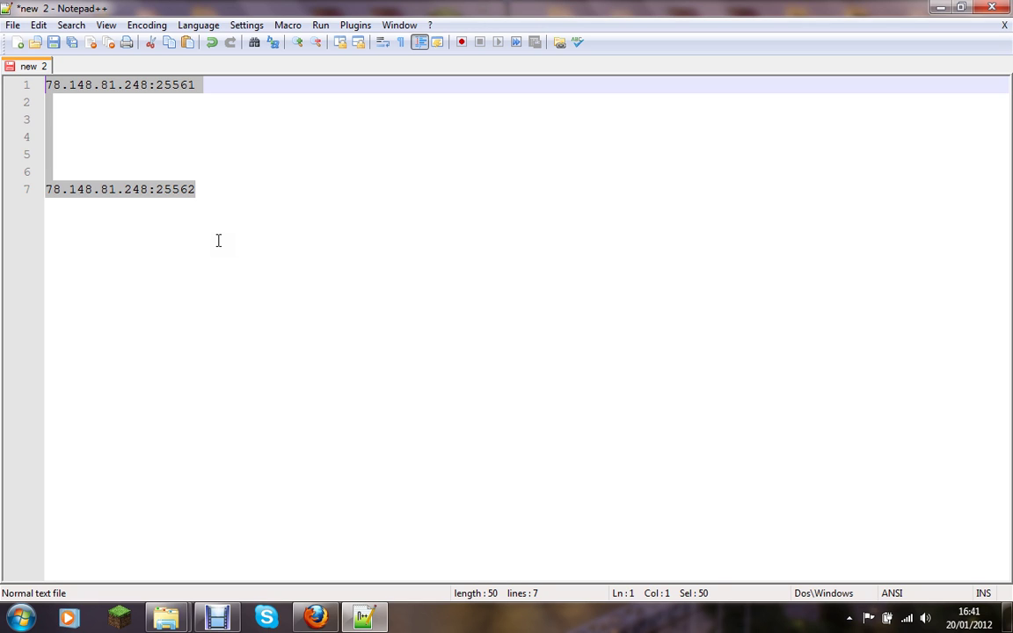
key("Delete")
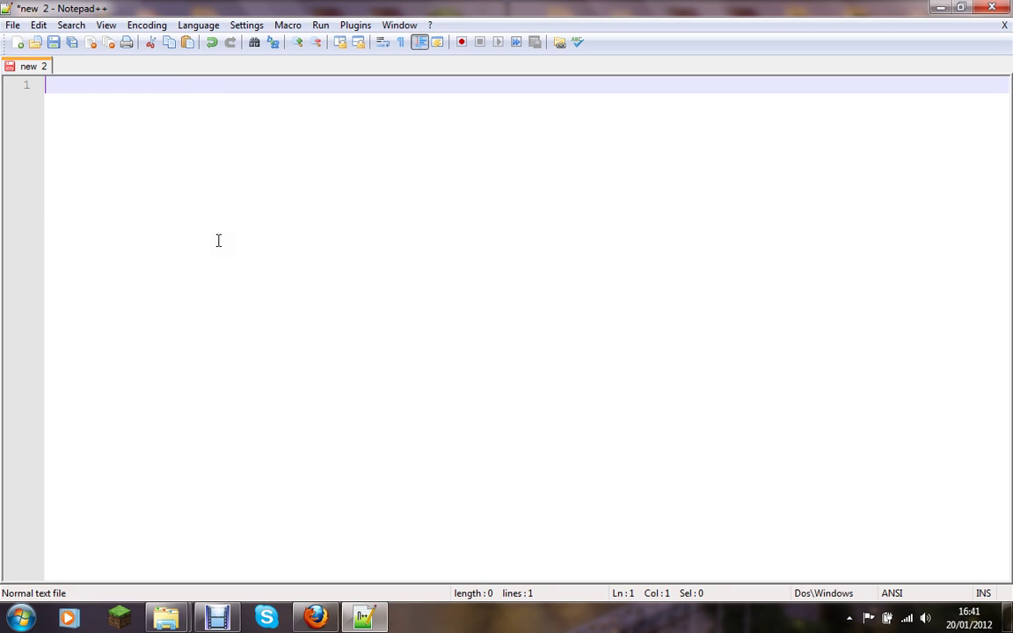
left_click(1003, 9)
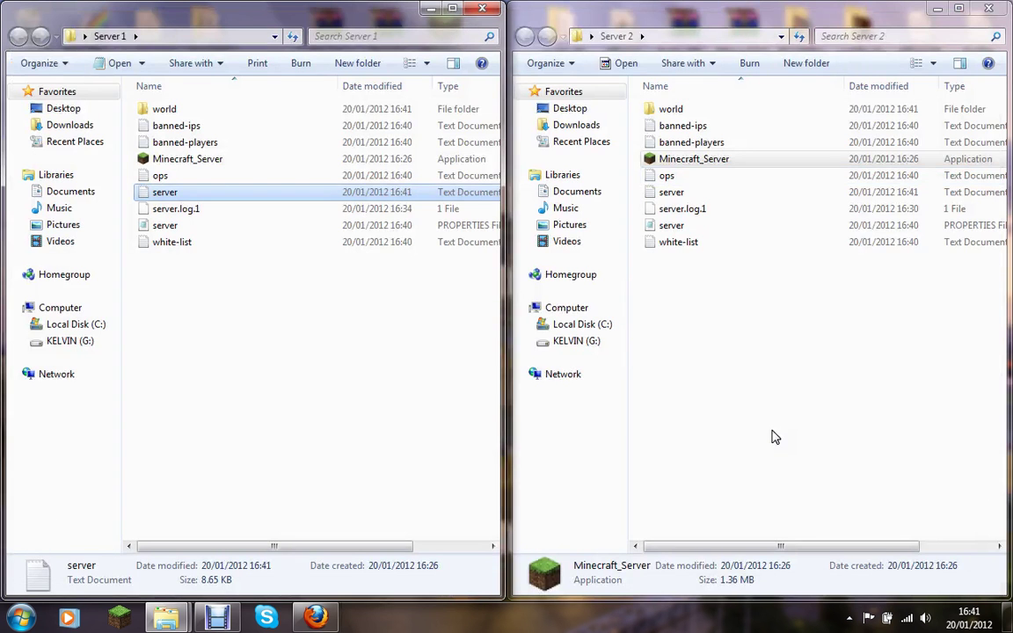
left_click(735, 367)
left_click(437, 307)
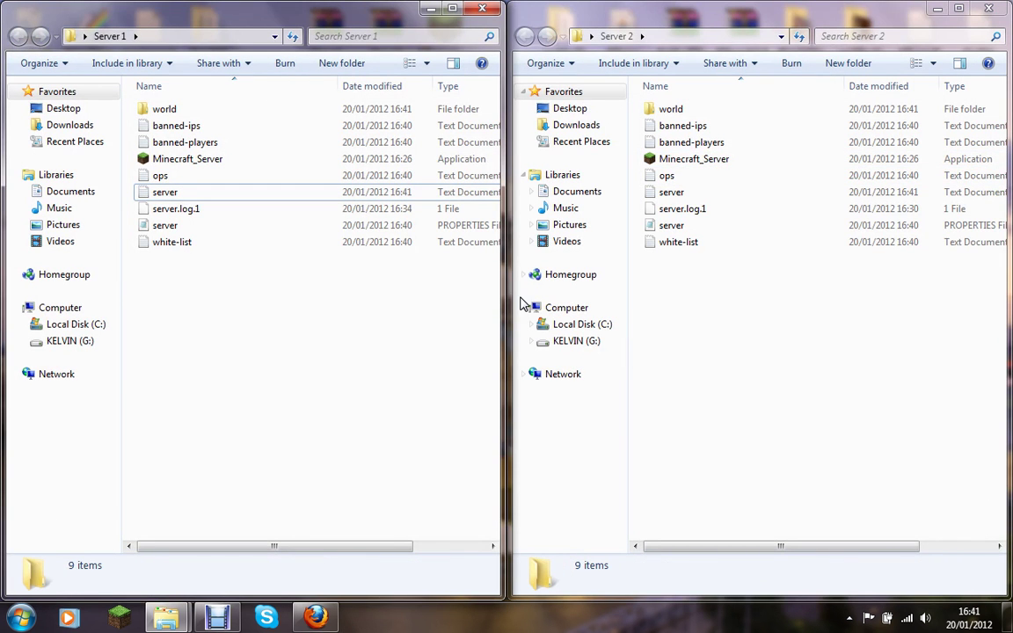